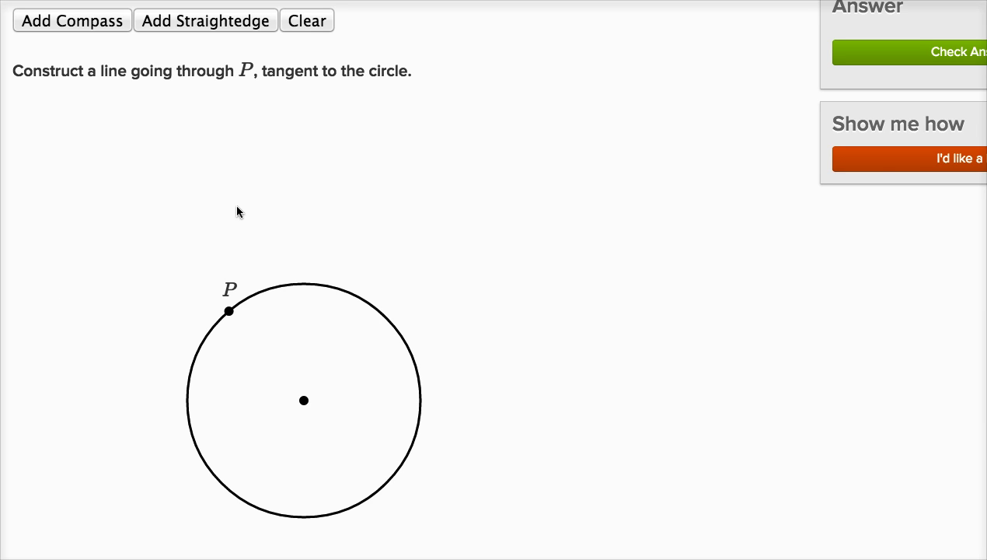
Try out a compass circle and a straightedge segment beside the given circle, and clear them
click(68, 24)
drag(308, 485, 450, 223)
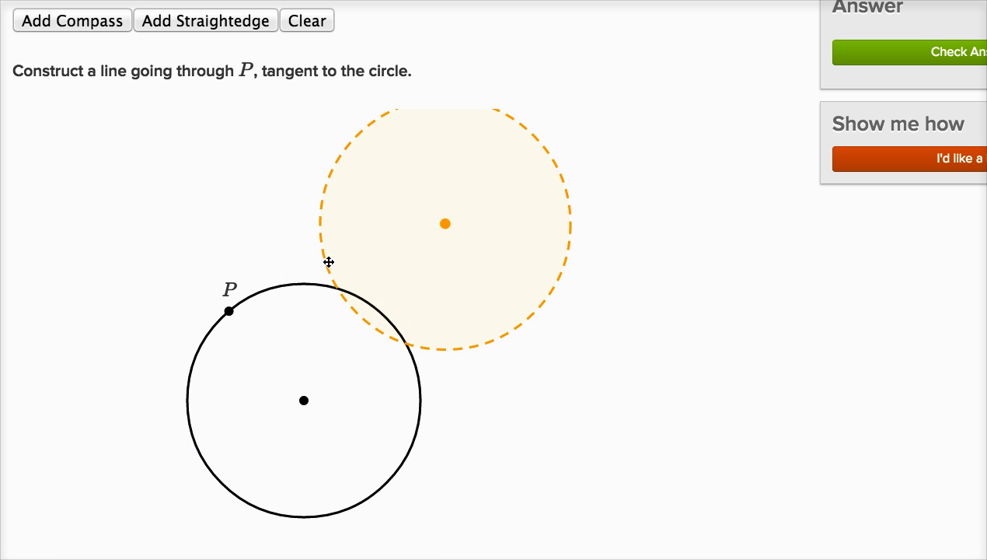
drag(328, 261, 379, 259)
click(193, 25)
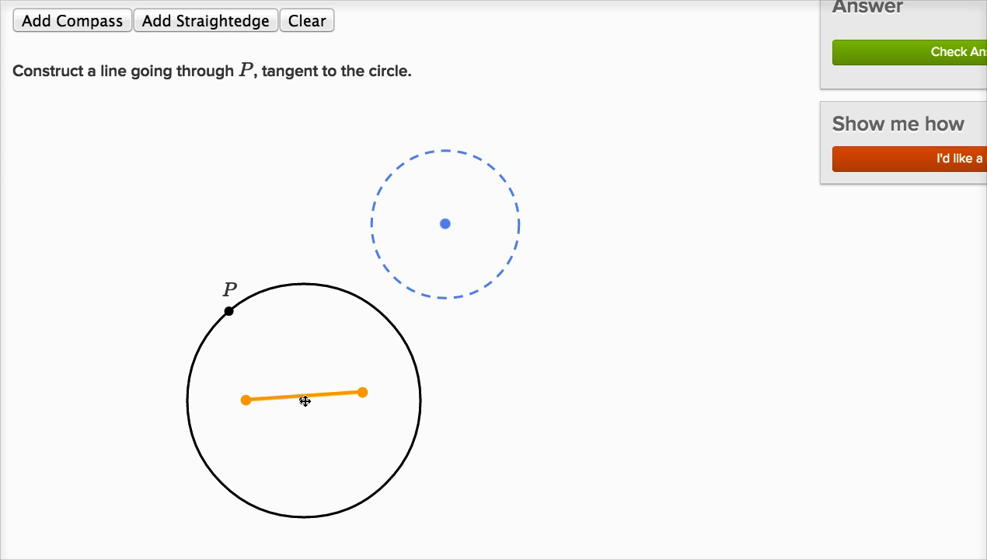
drag(305, 398, 211, 218)
drag(275, 222, 104, 256)
click(291, 22)
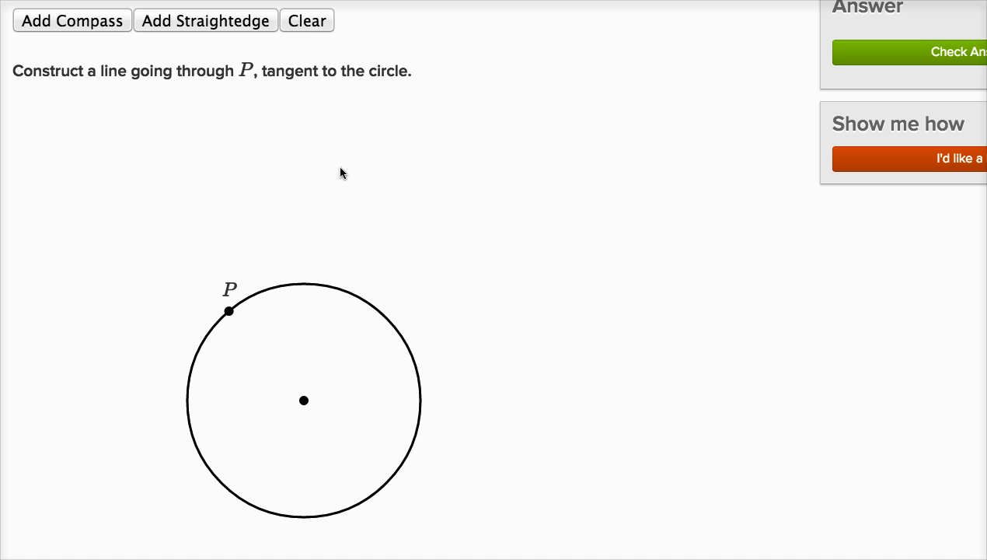
Try to align a straightedge by eye through P tangent to the circle, and clear it
click(180, 29)
drag(238, 371, 136, 371)
drag(367, 303, 348, 231)
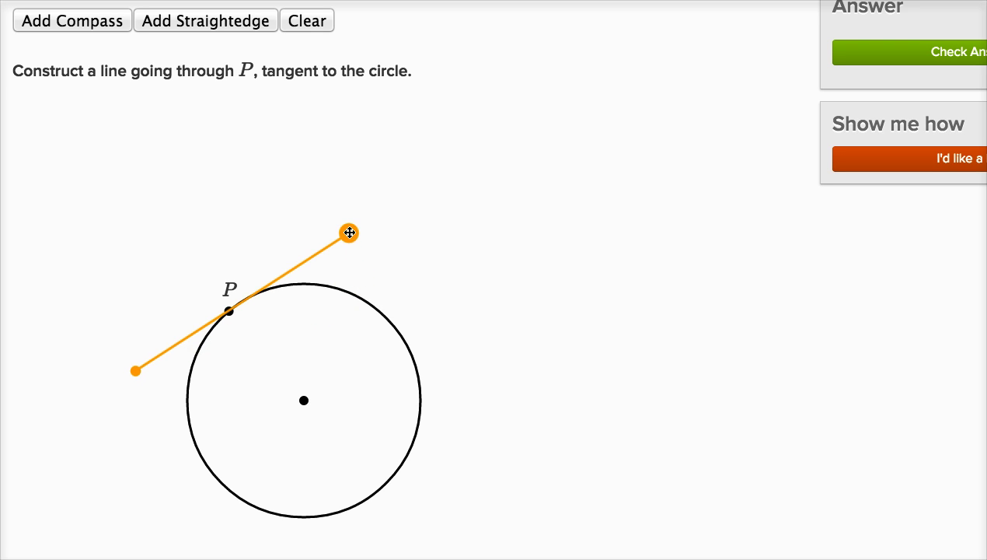
drag(134, 368, 123, 397)
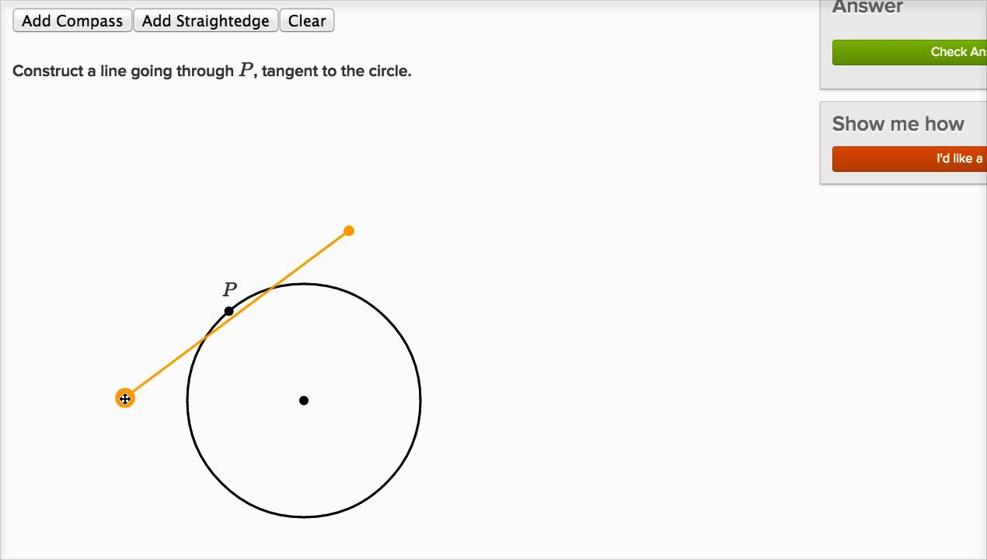
drag(349, 231, 352, 203)
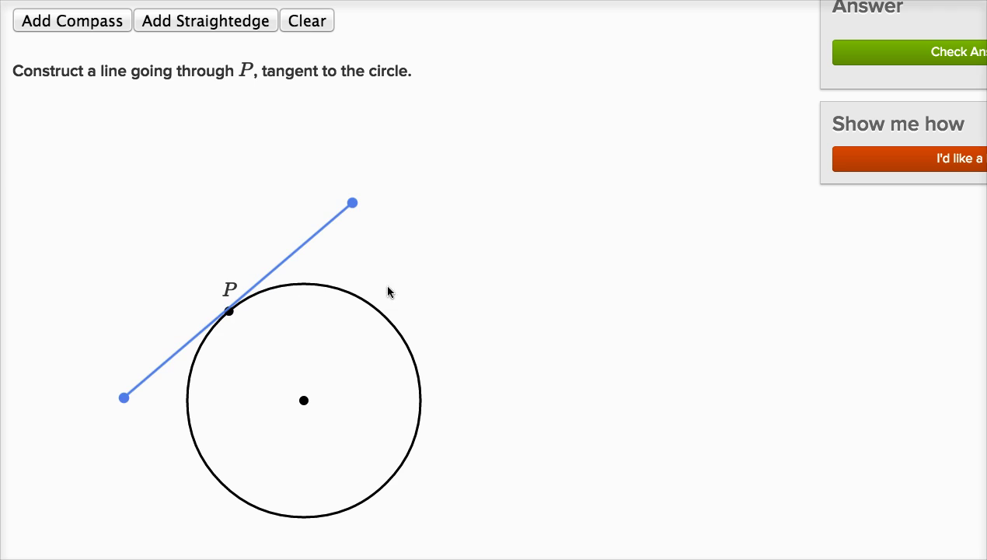
click(307, 23)
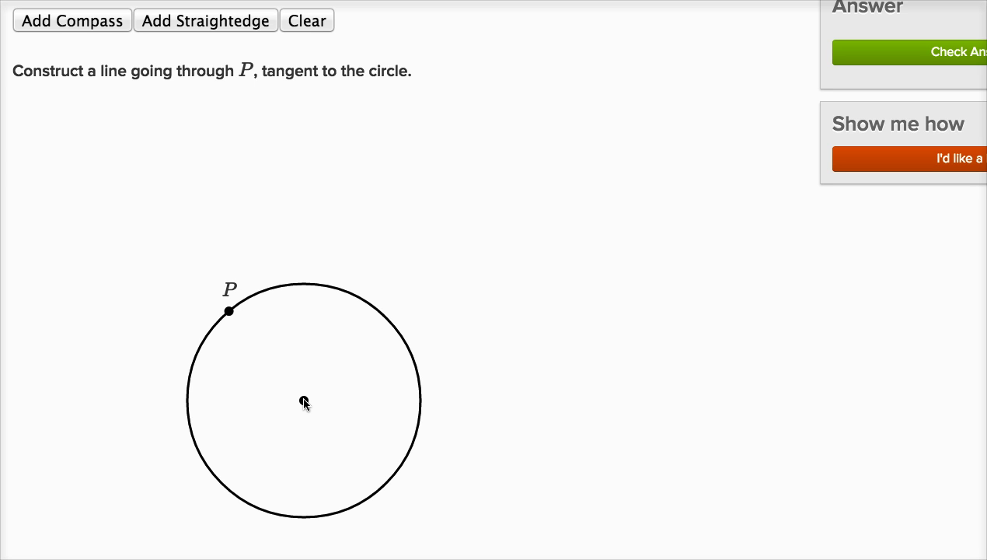
Add a compass circle, match its radius to the given circle, and center it on P
click(76, 21)
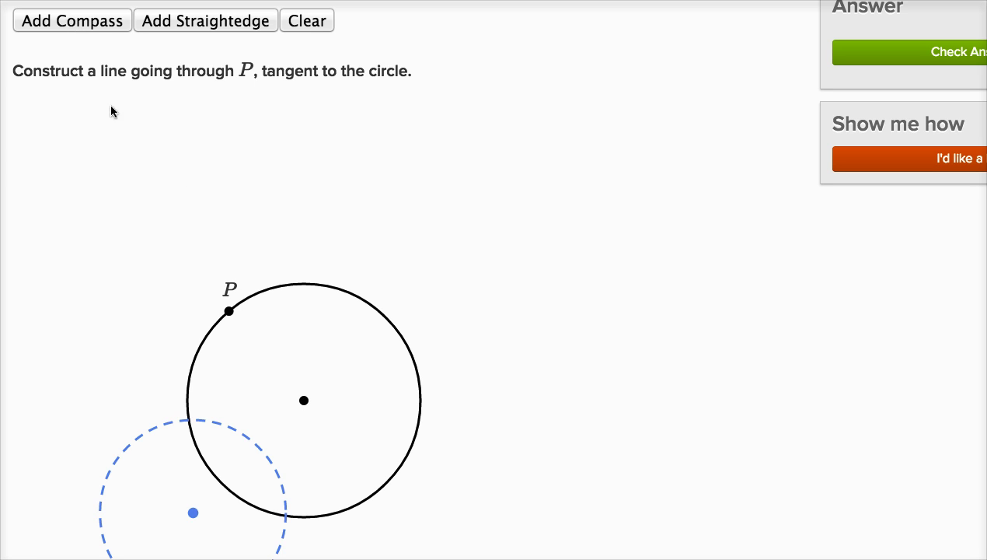
drag(193, 513, 302, 401)
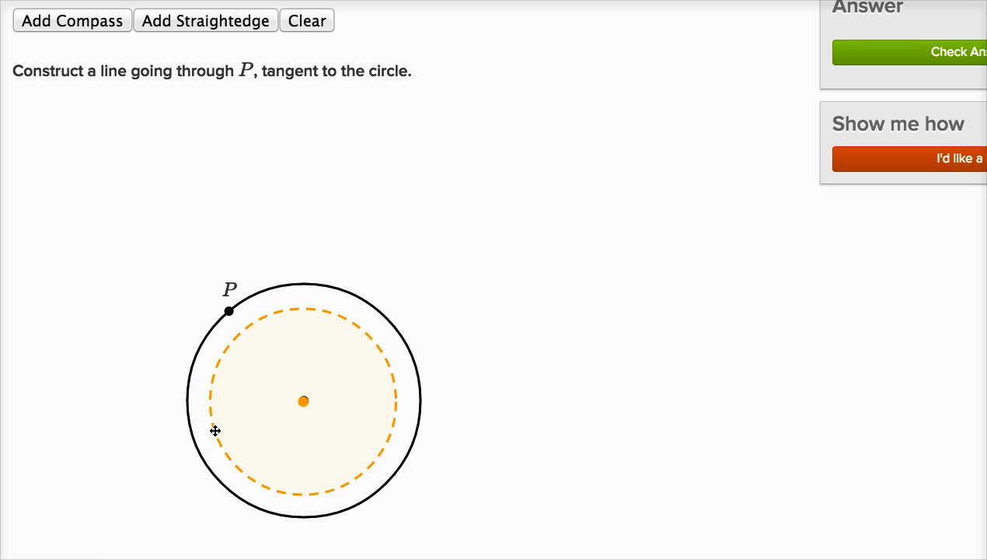
drag(215, 430, 195, 439)
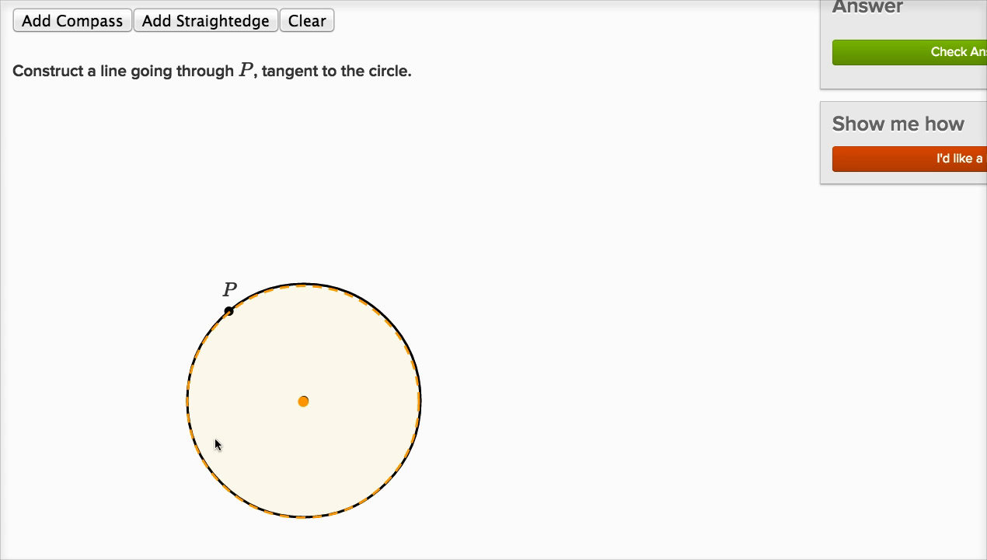
drag(295, 394, 227, 313)
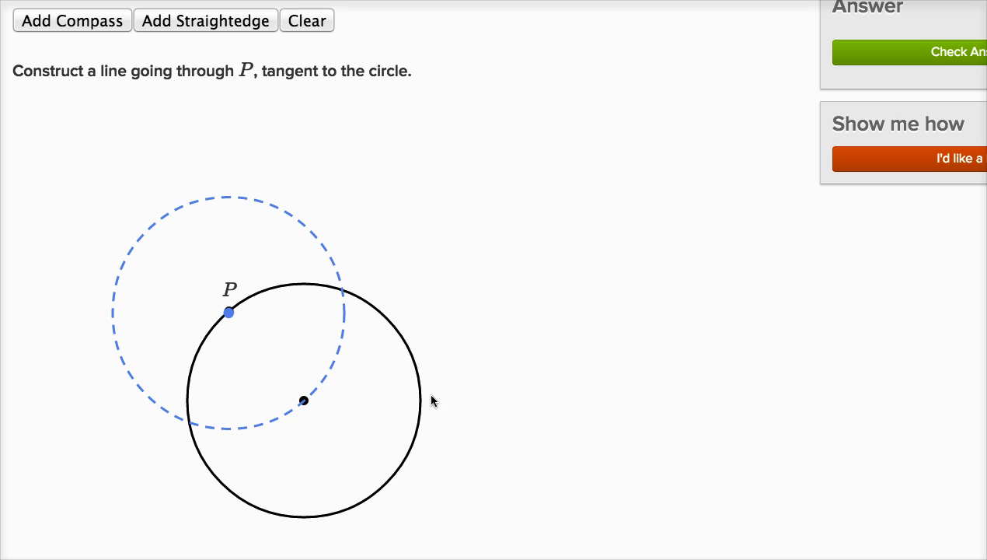
drag(230, 319, 231, 312)
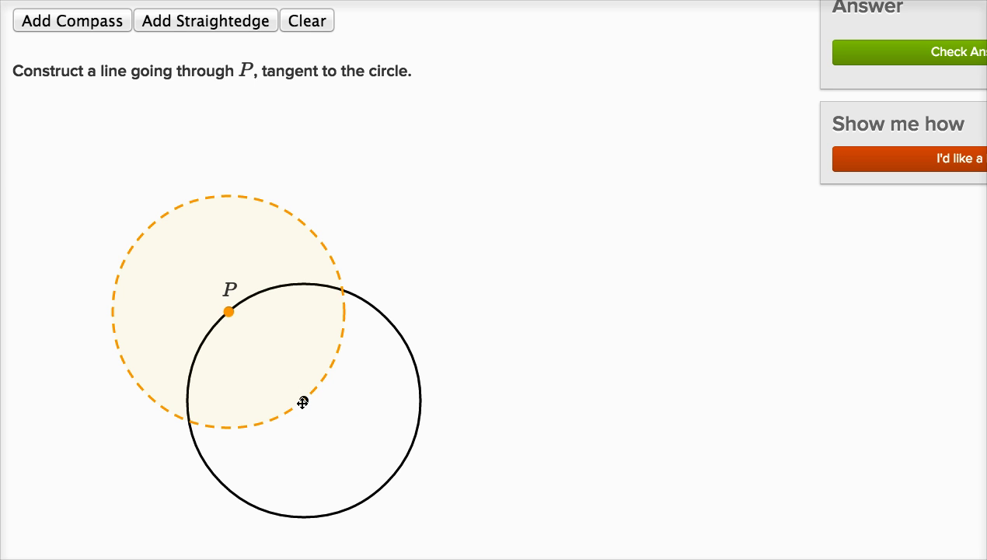
Add a straightedge segment from the given circle's center through P to the opposite side of the compass circle, forming its diameter
click(223, 25)
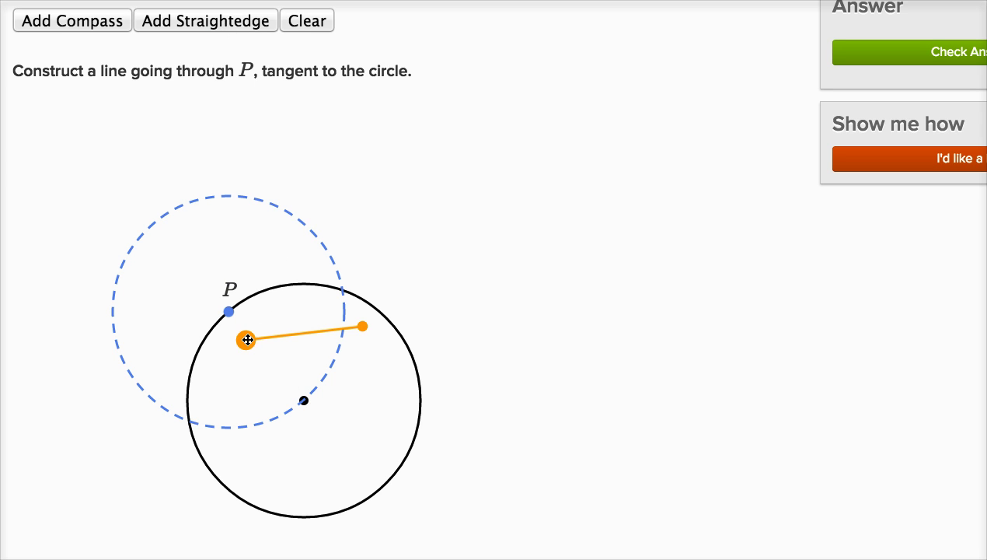
drag(247, 337, 314, 398)
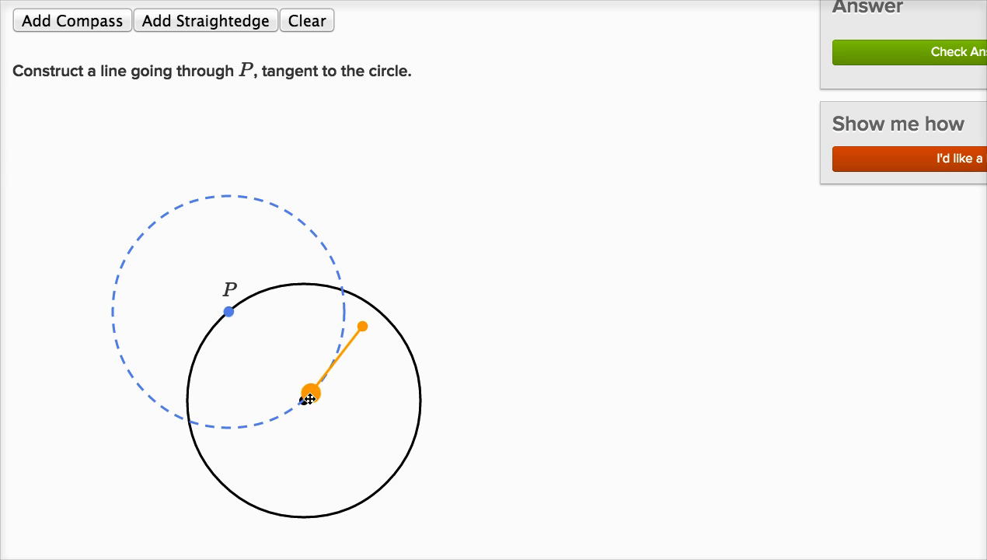
drag(359, 335, 149, 230)
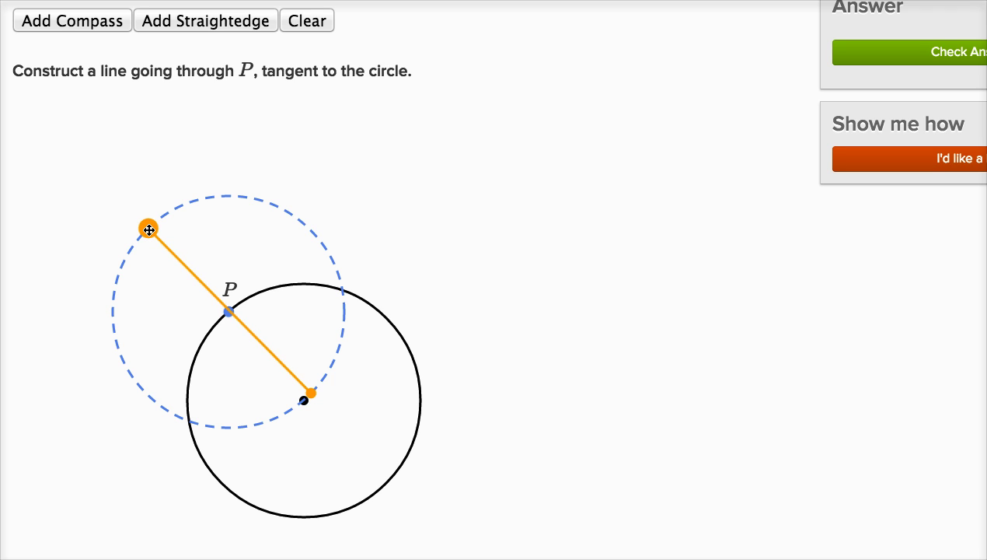
drag(148, 230, 146, 230)
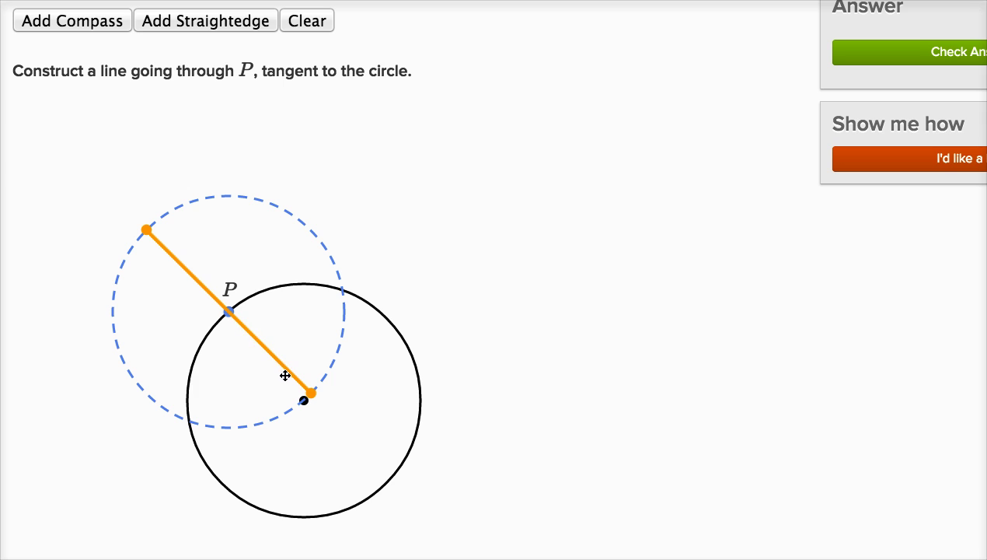
mouse_move(309, 396)
mouse_down()
mouse_move(324, 394)
mouse_move(304, 398)
mouse_up()
drag(146, 230, 153, 224)
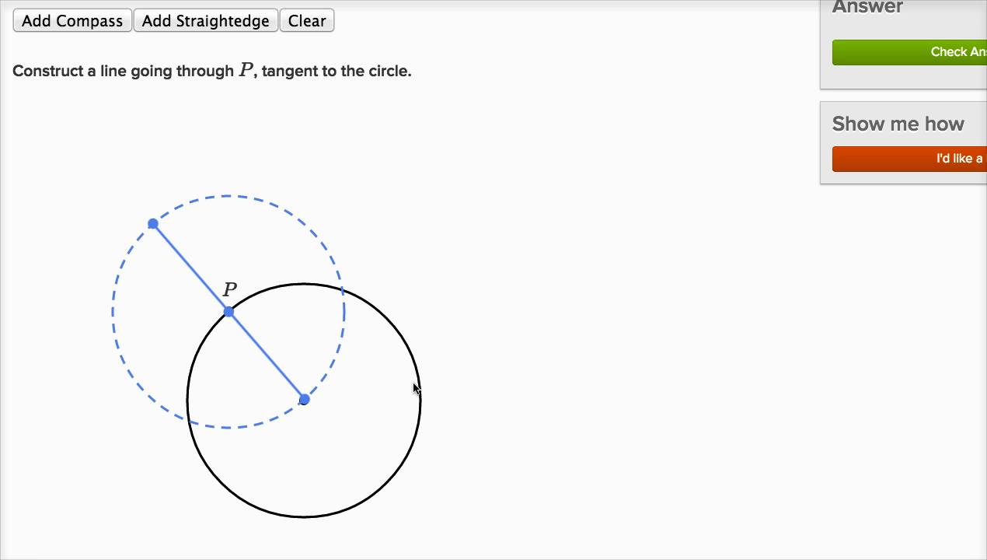
Add a second compass circle centered on the given circle's center, with a radius clearly larger than the given circle's
click(60, 26)
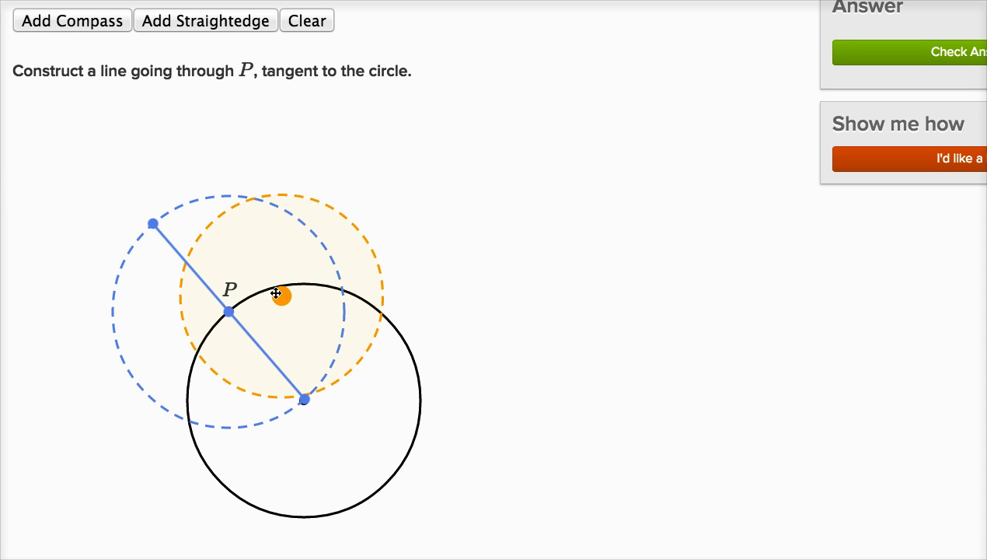
drag(282, 295, 304, 401)
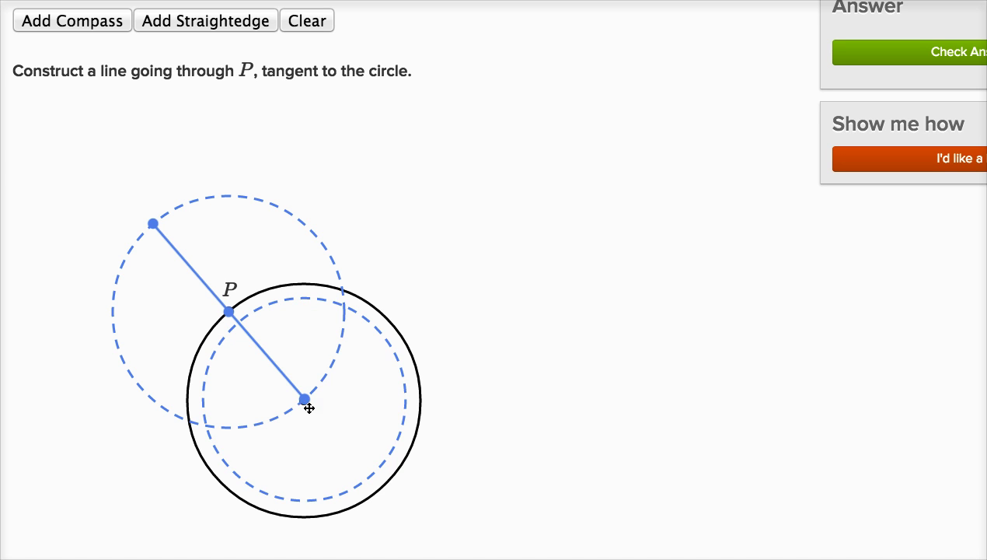
drag(210, 450, 142, 471)
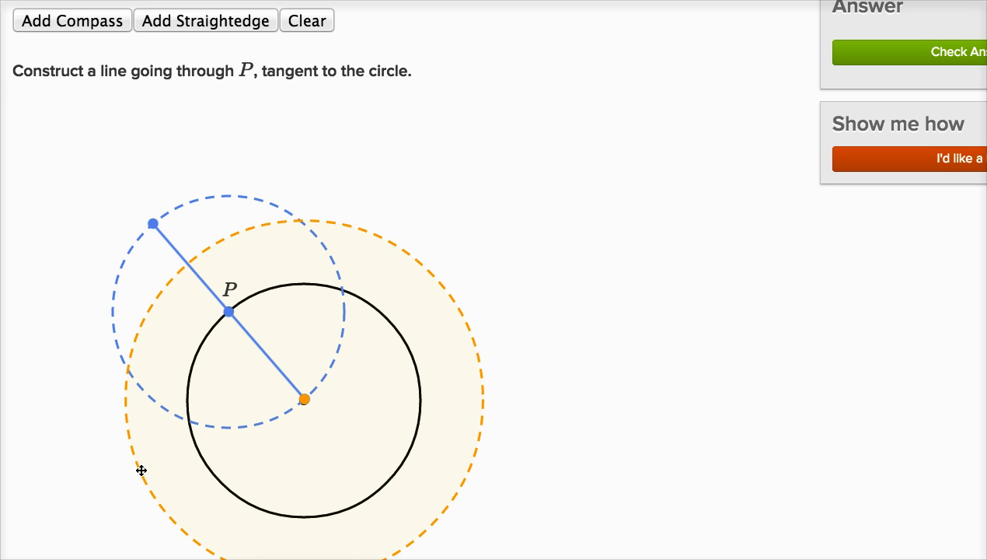
drag(142, 470, 142, 470)
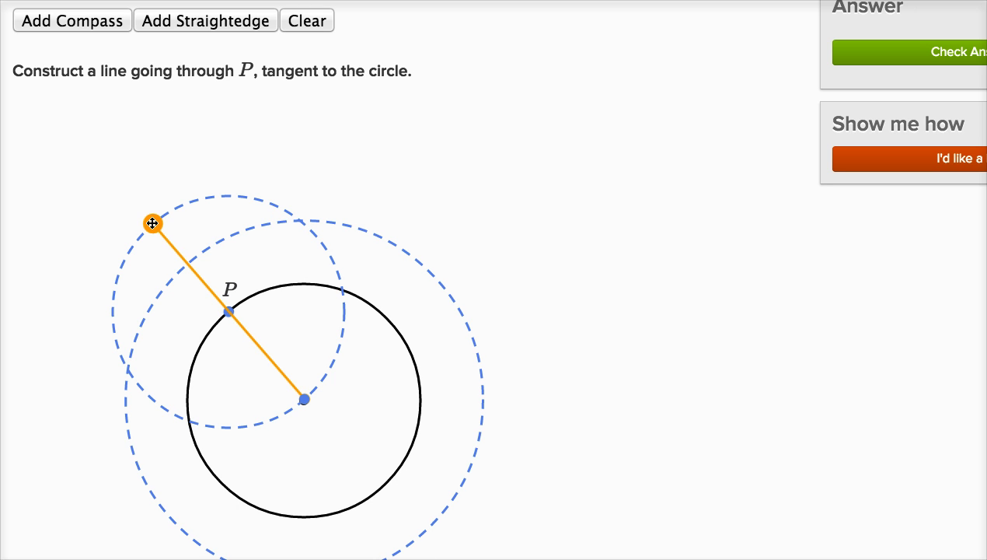
Add a third compass circle with the same radius as the large one, and center it on the diameter's far endpoint beyond P
click(66, 25)
drag(353, 468, 304, 401)
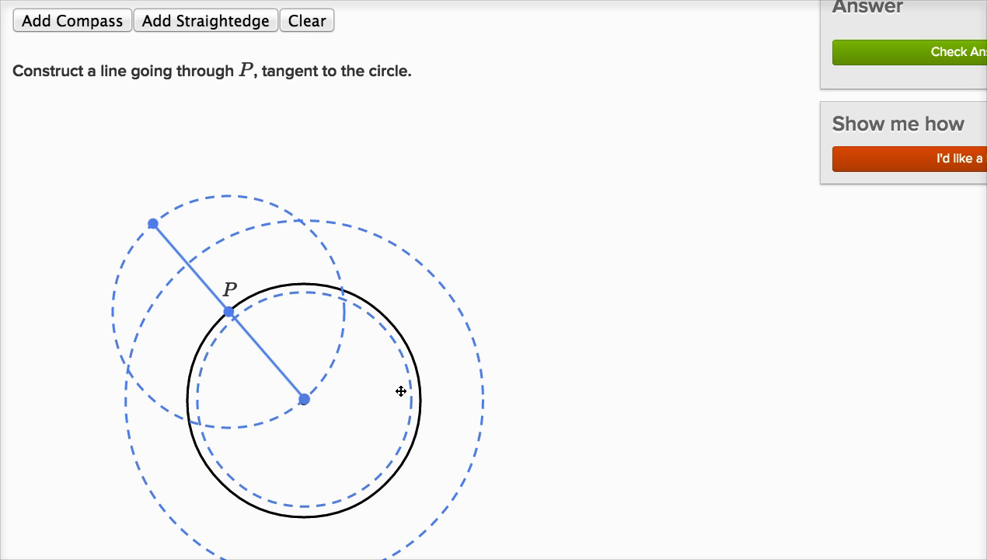
drag(407, 390, 484, 390)
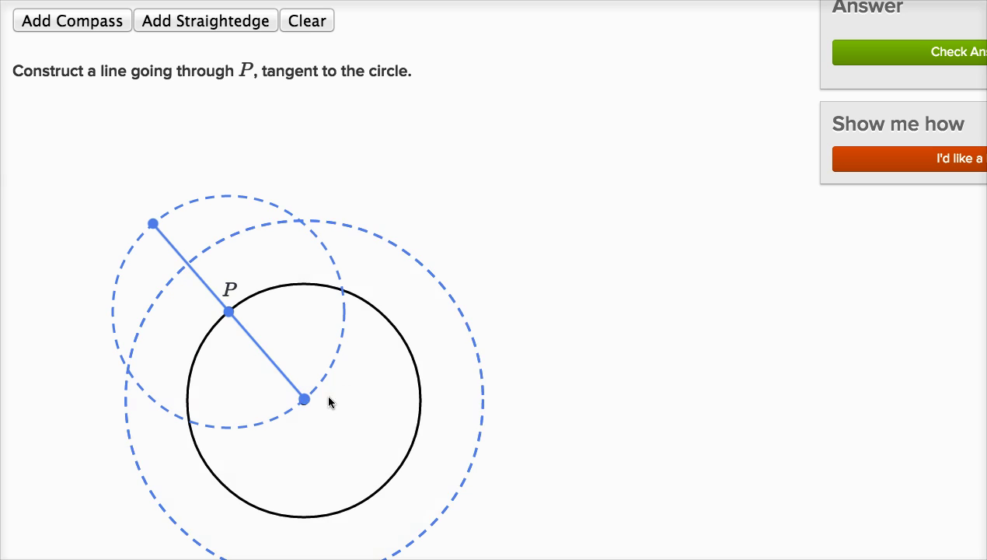
drag(304, 398, 152, 223)
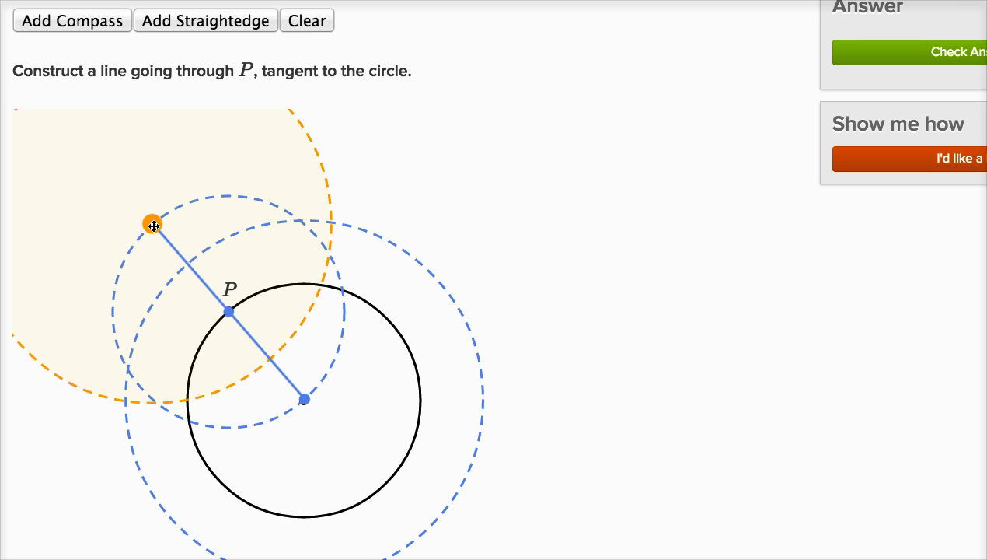
click(420, 262)
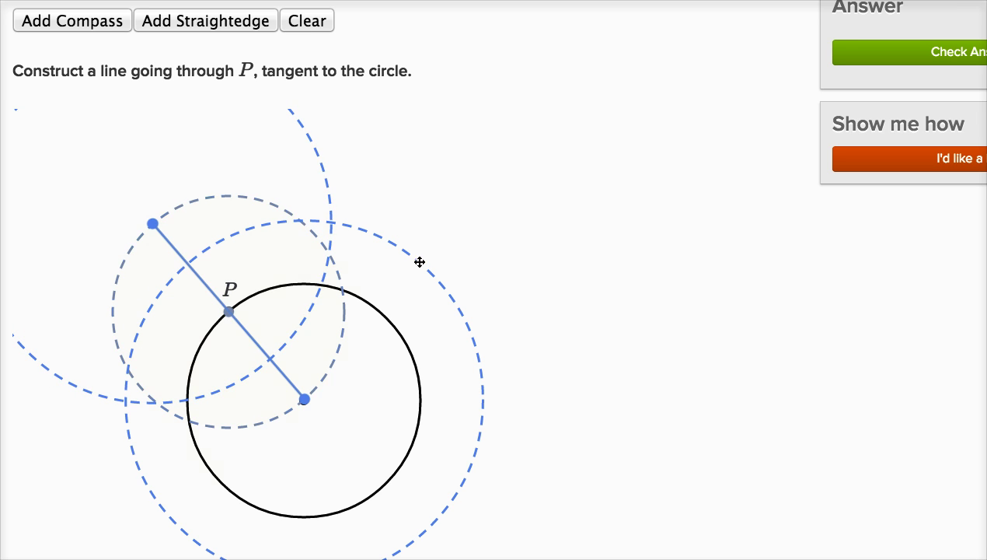
Add a straightedge line through P connecting the two intersection points of the large compass circles
drag(419, 262, 330, 227)
click(165, 28)
drag(246, 393, 124, 403)
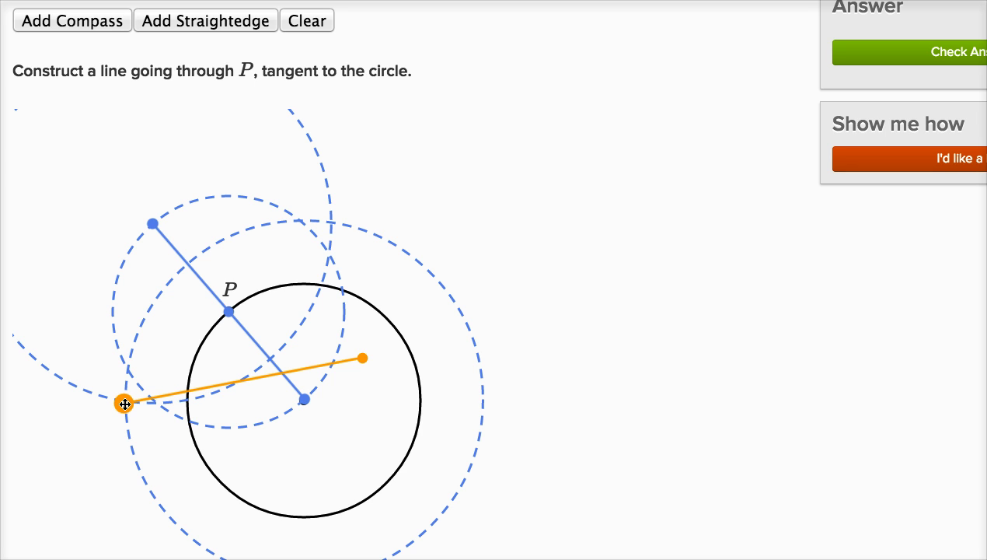
drag(362, 358, 332, 224)
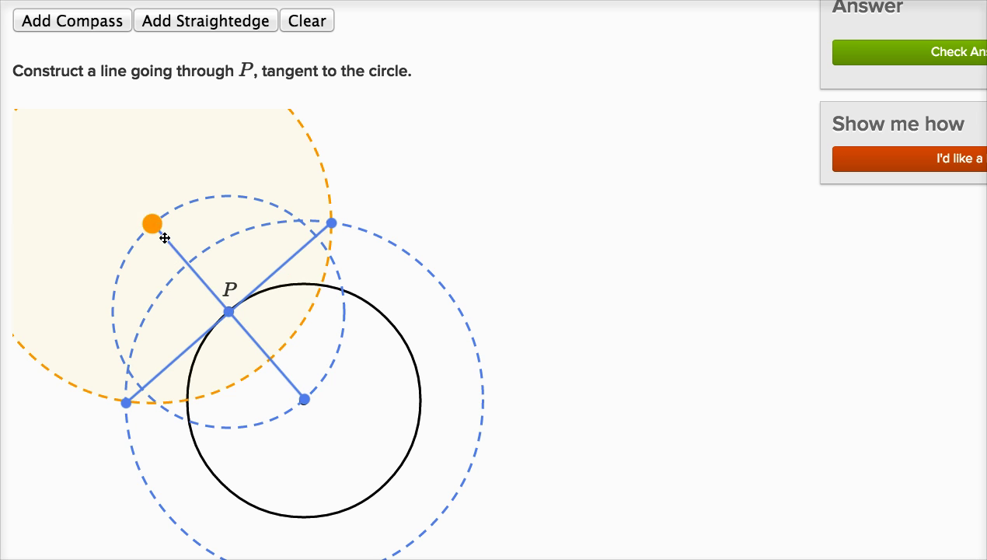
drag(165, 237, 293, 393)
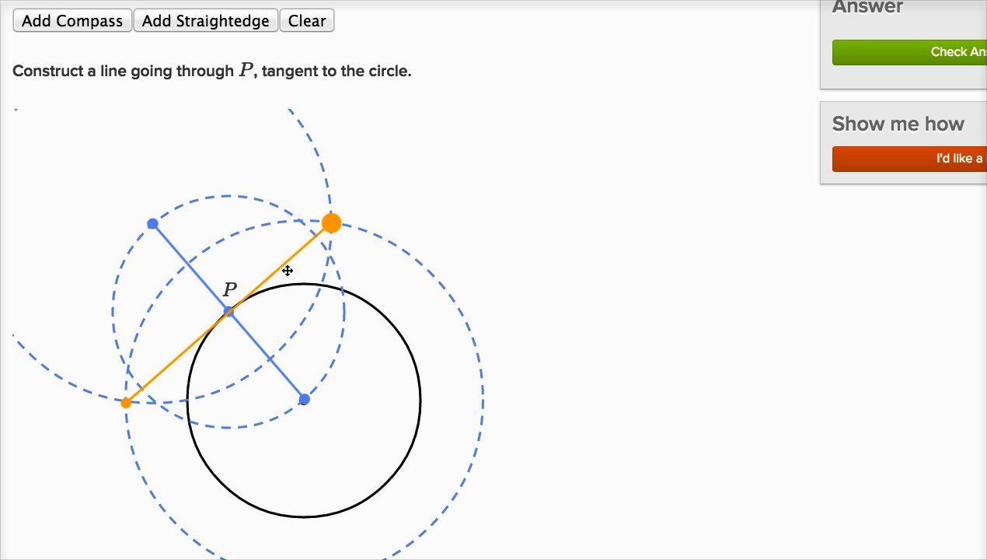